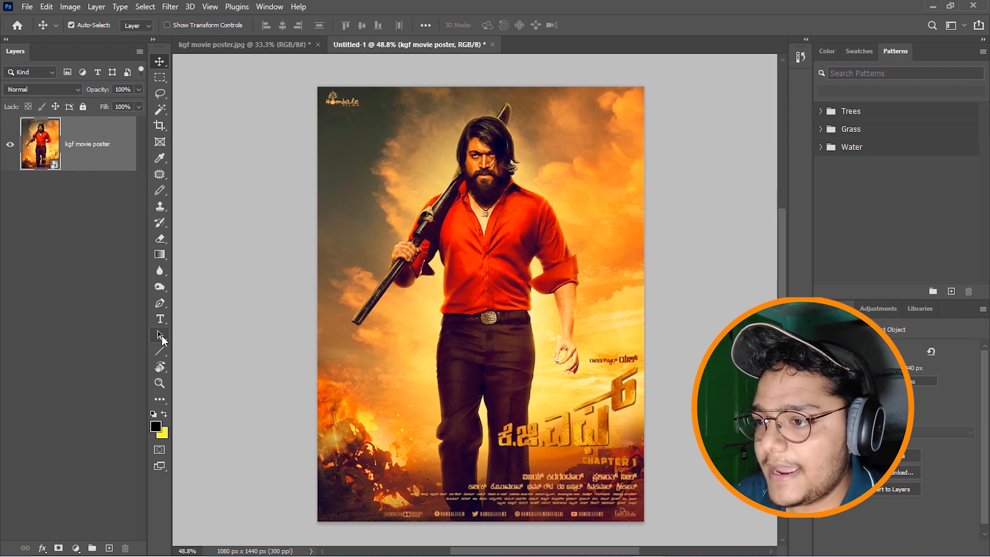
Step: Choose the standard Pen tool and set its drawing mode to Shape
right_click(161, 299)
click(193, 300)
right_click(160, 302)
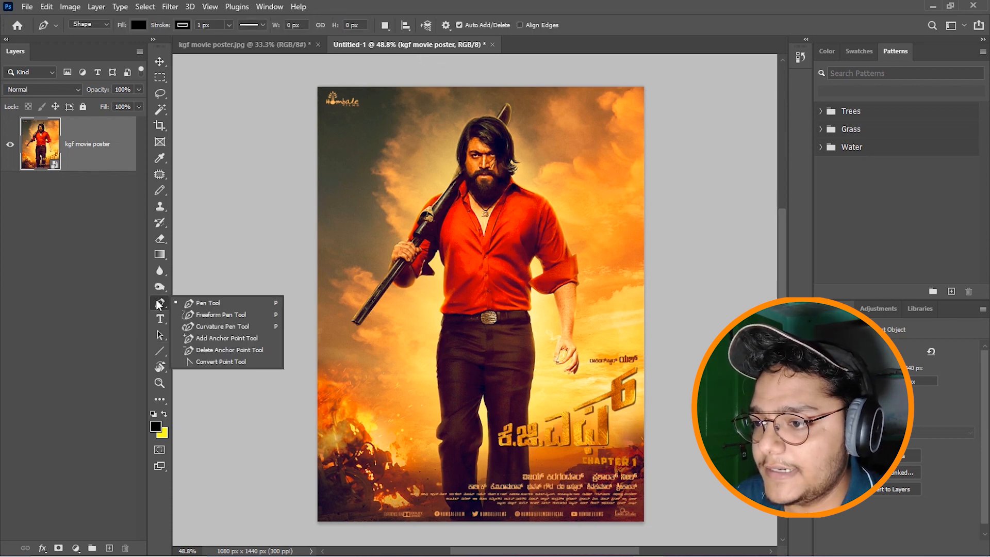
click(194, 305)
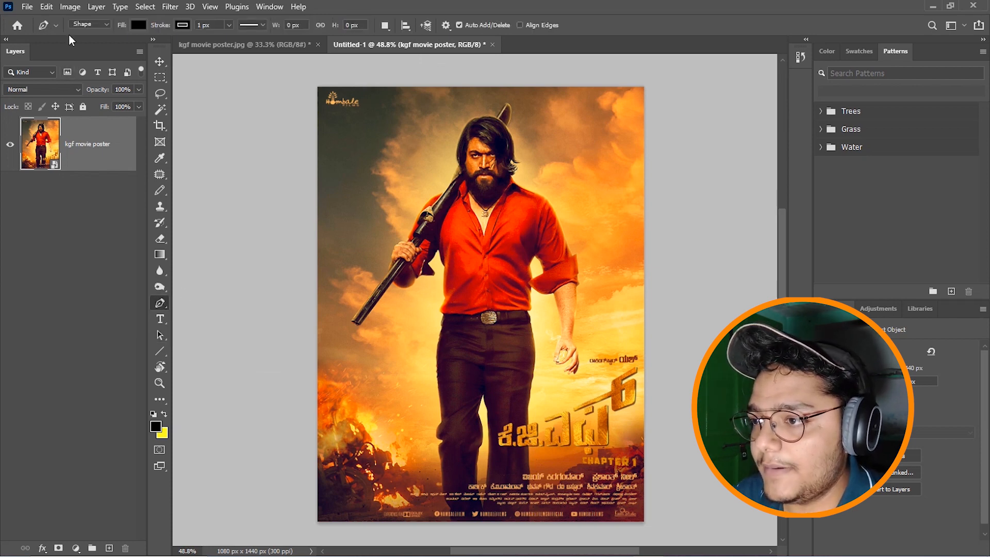
click(97, 25)
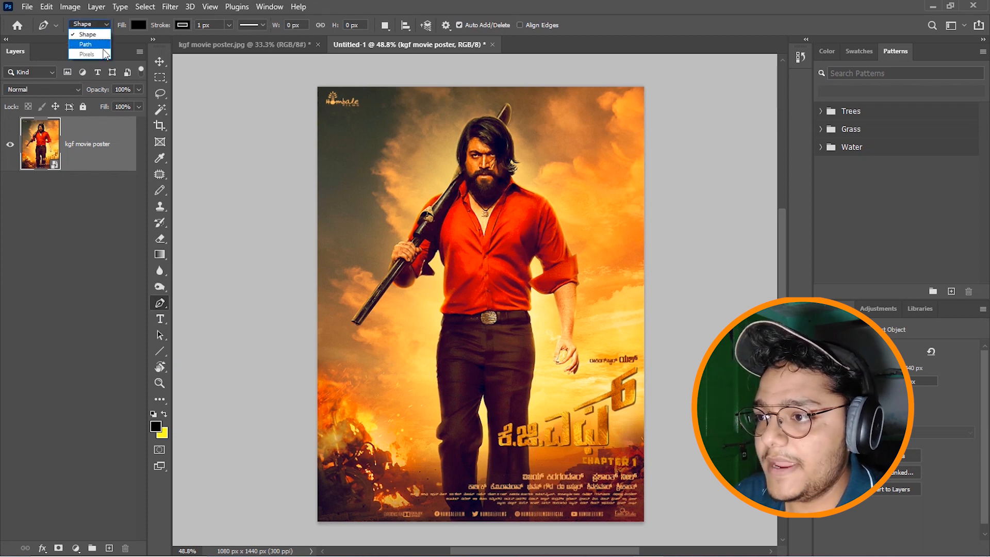
click(90, 49)
click(85, 22)
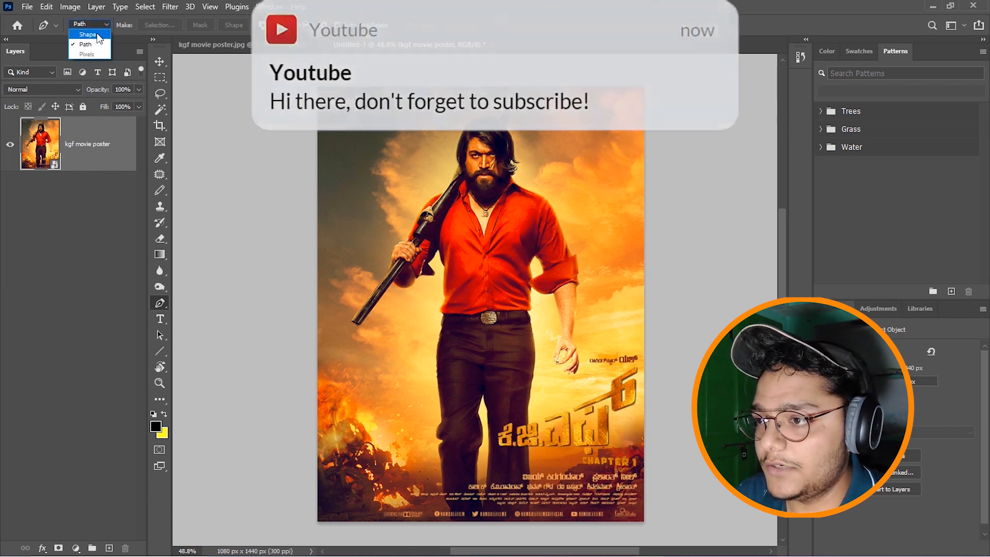
click(97, 35)
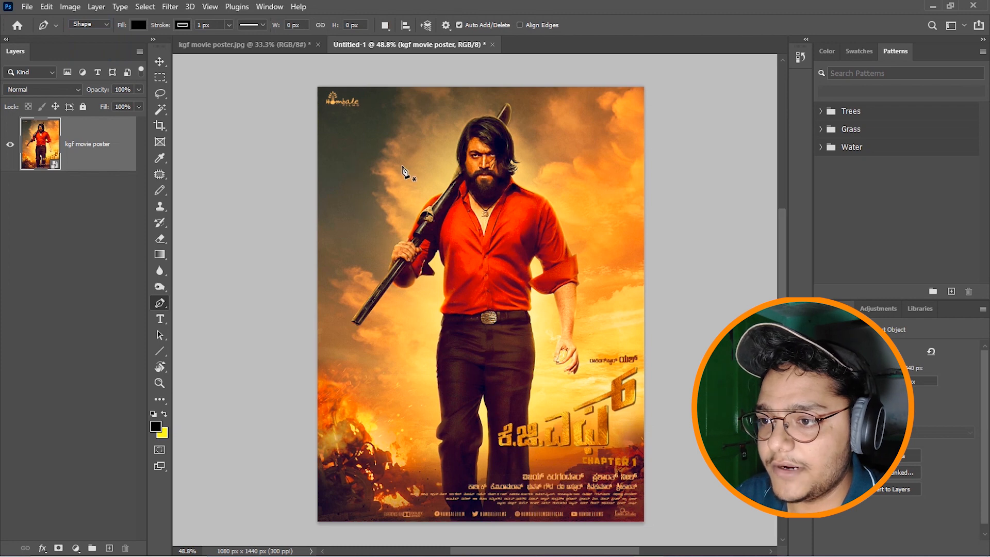
Step: Draw a closed curved black shape about 852 by 719 px over the man's torso in the poster
click(422, 156)
drag(353, 254, 306, 266)
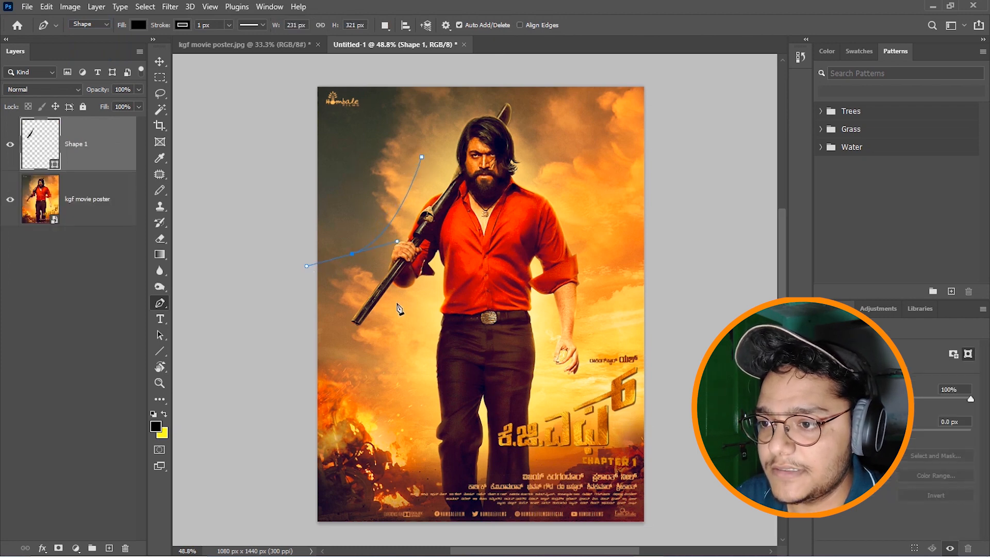
drag(441, 353, 448, 398)
drag(556, 328, 582, 297)
drag(573, 198, 630, 225)
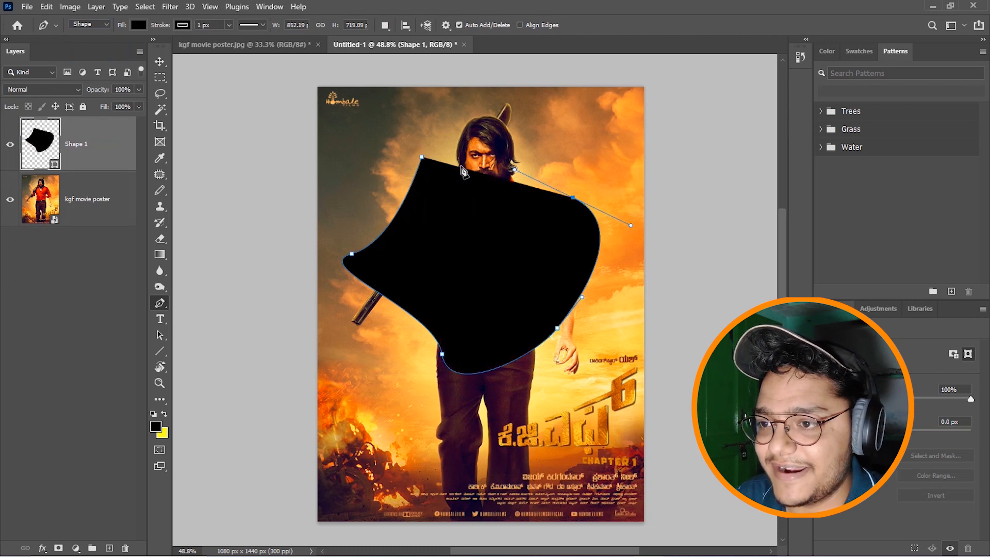
click(422, 157)
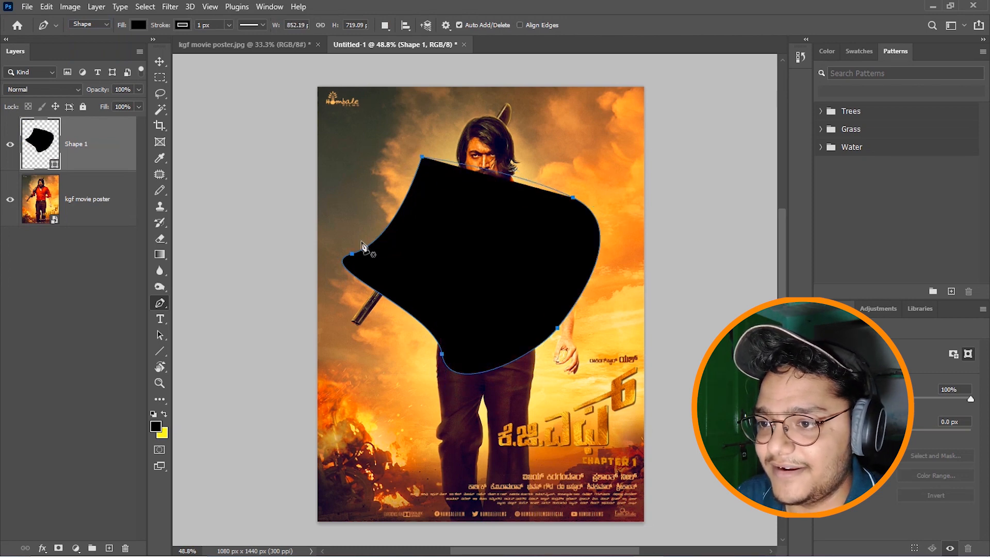
Step: Place the Shape 1 layer beneath the kgf movie poster layer and clip the poster to the shape
click(159, 62)
drag(103, 145, 103, 227)
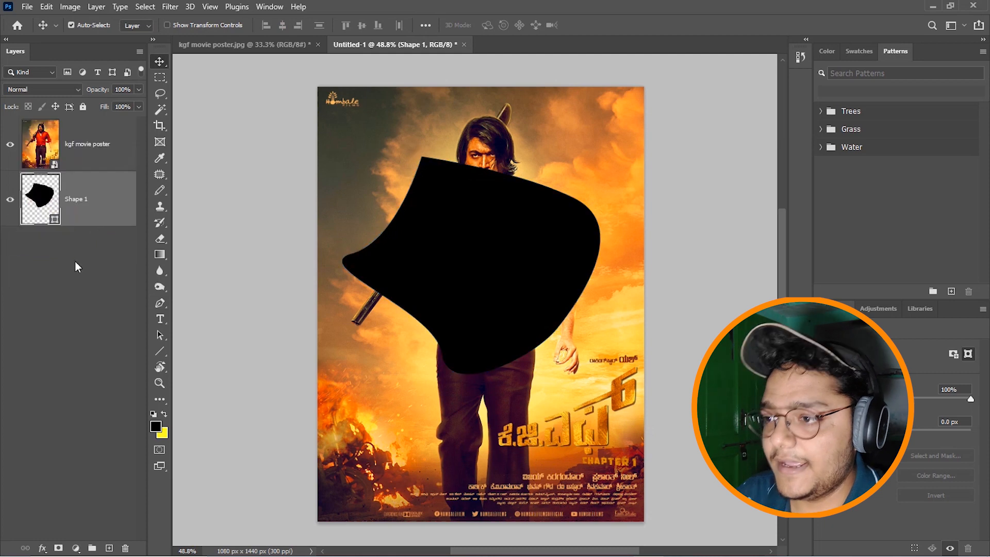
click(102, 137)
right_click(104, 139)
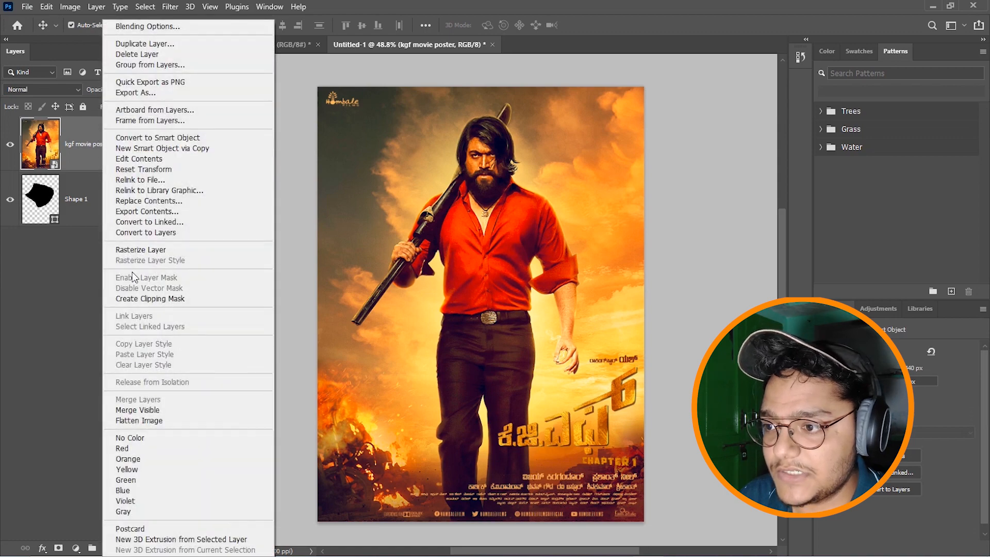
click(176, 302)
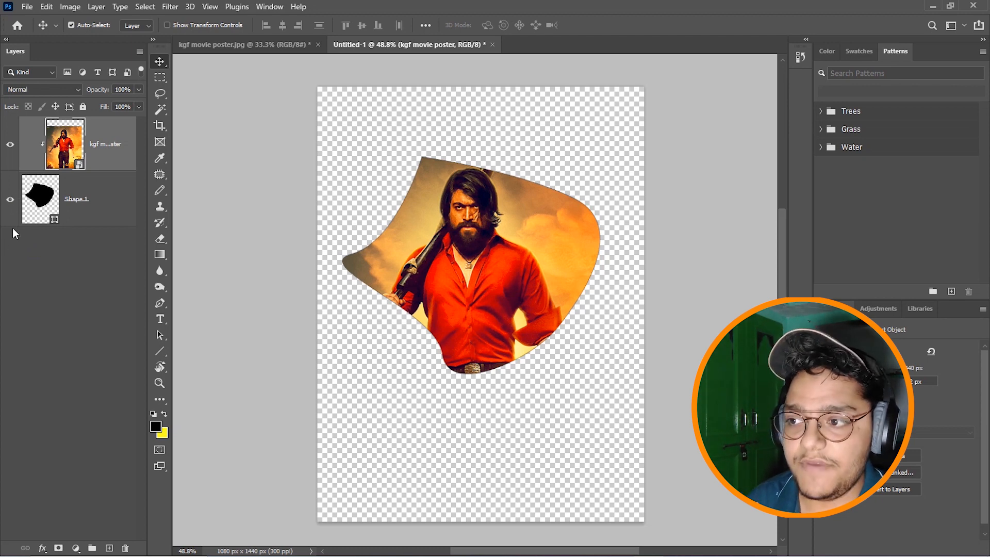
Step: Hide and show the Shape 1 layer, and release the poster layer's clipping mask
click(10, 199)
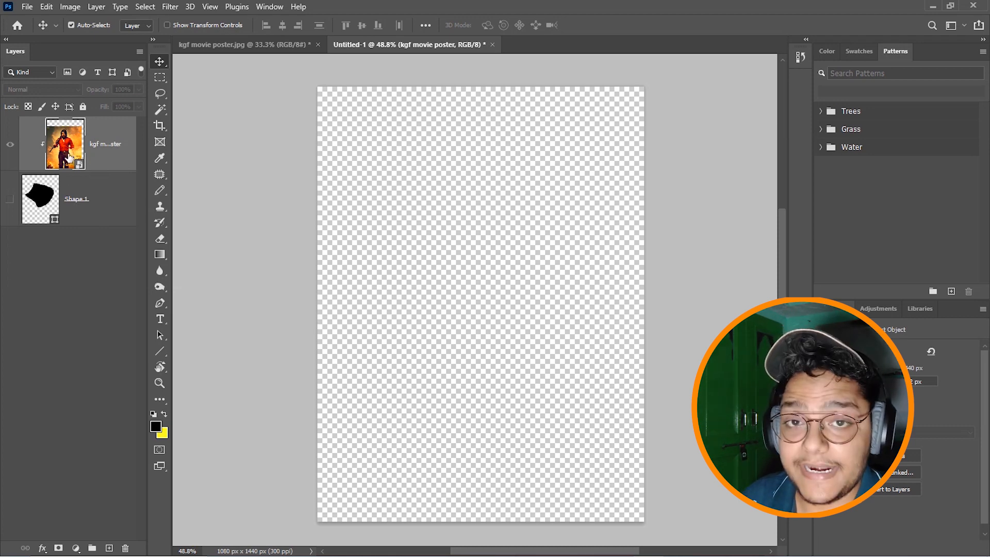
click(11, 211)
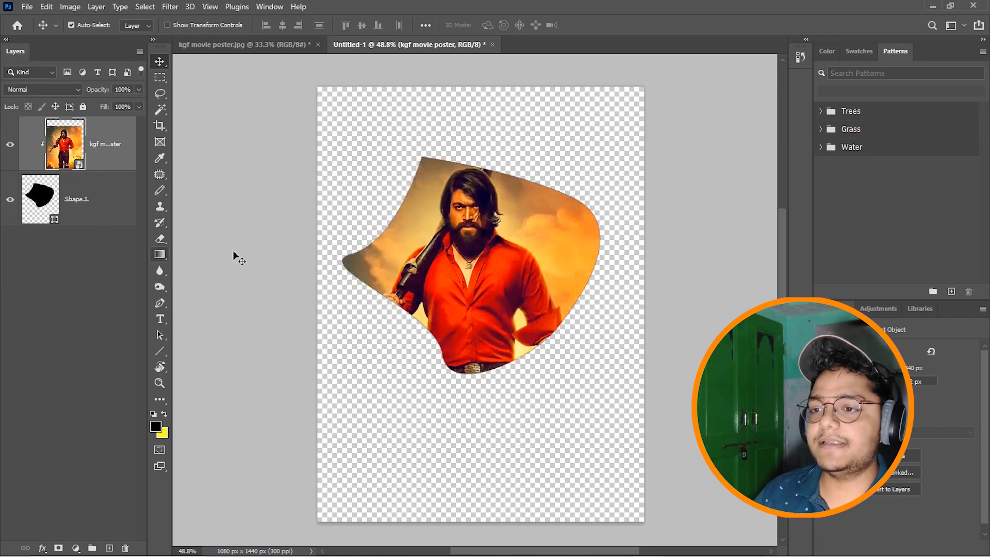
key(ctrl+alt+g)
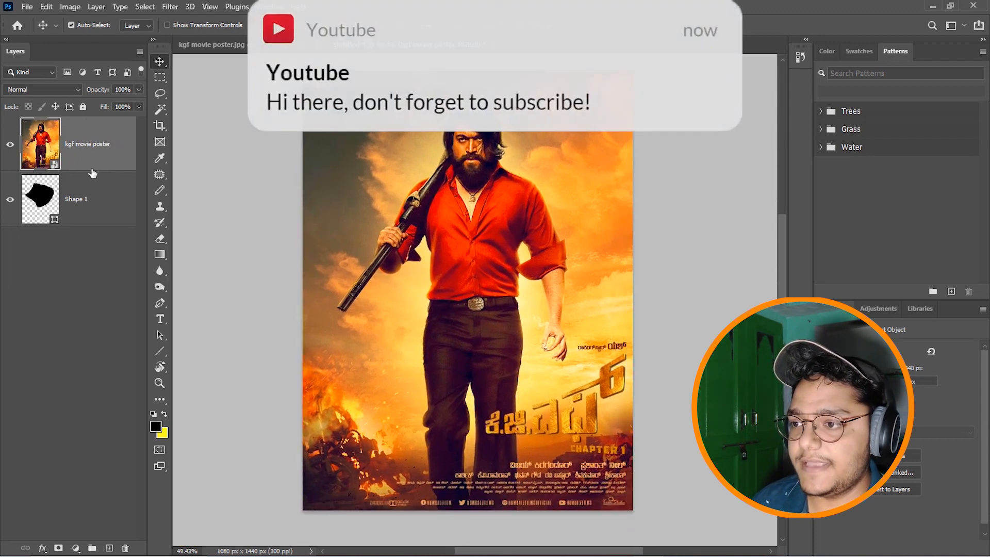
Step: Clip the poster layer to Shape 1 again and move the poster down so the face sits inside the shape
drag(98, 170, 98, 169)
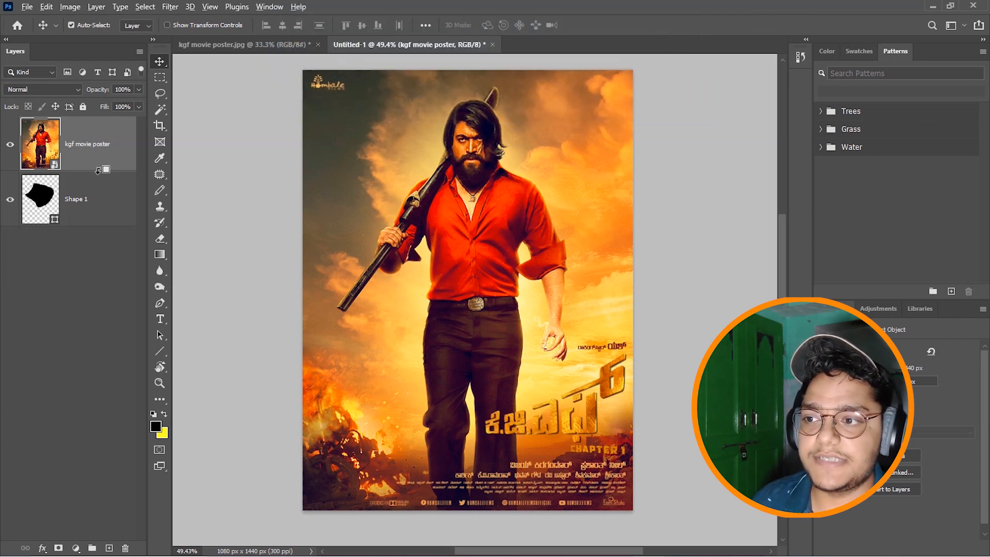
drag(111, 166, 100, 171)
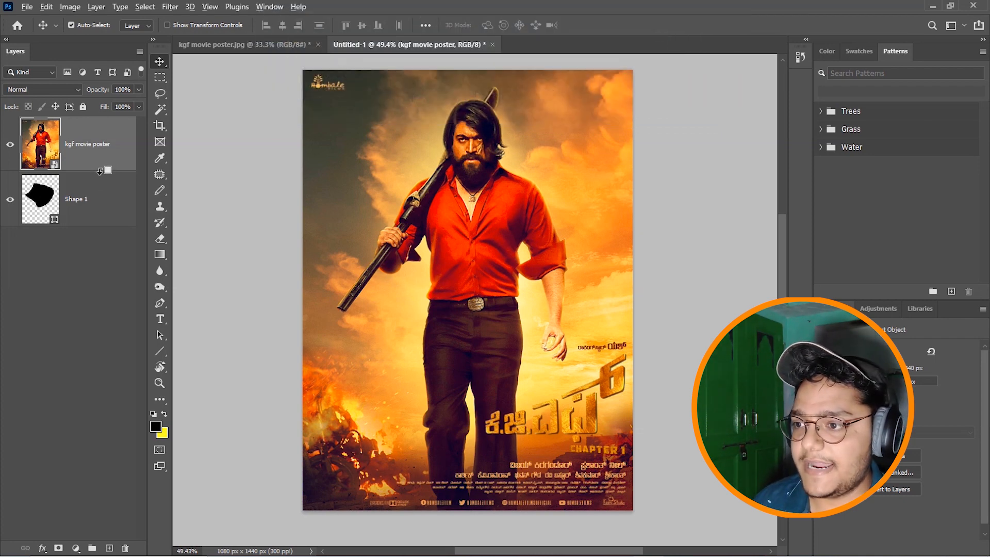
alt+click(100, 171)
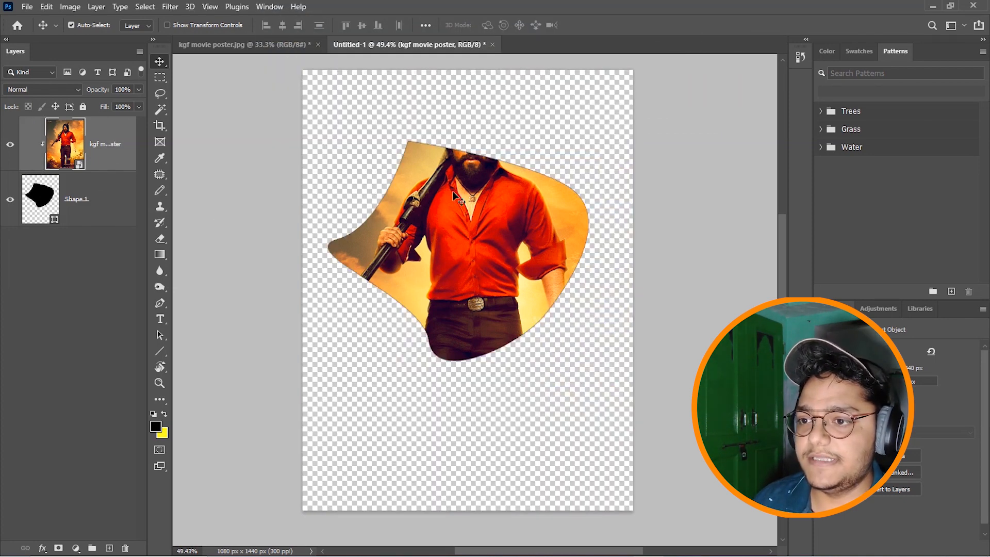
drag(455, 205, 454, 240)
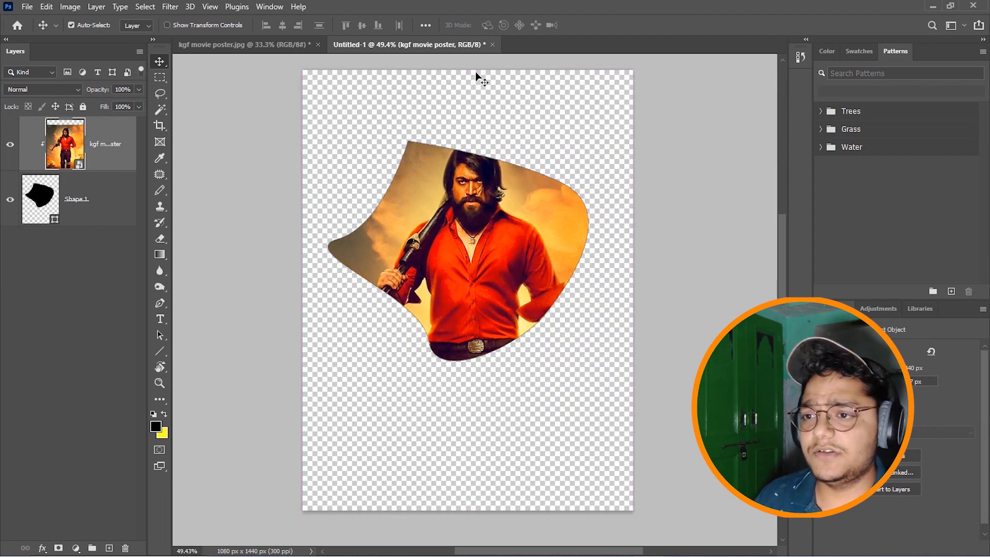
Step: Close the Untitled-1 document without saving its changes
click(492, 44)
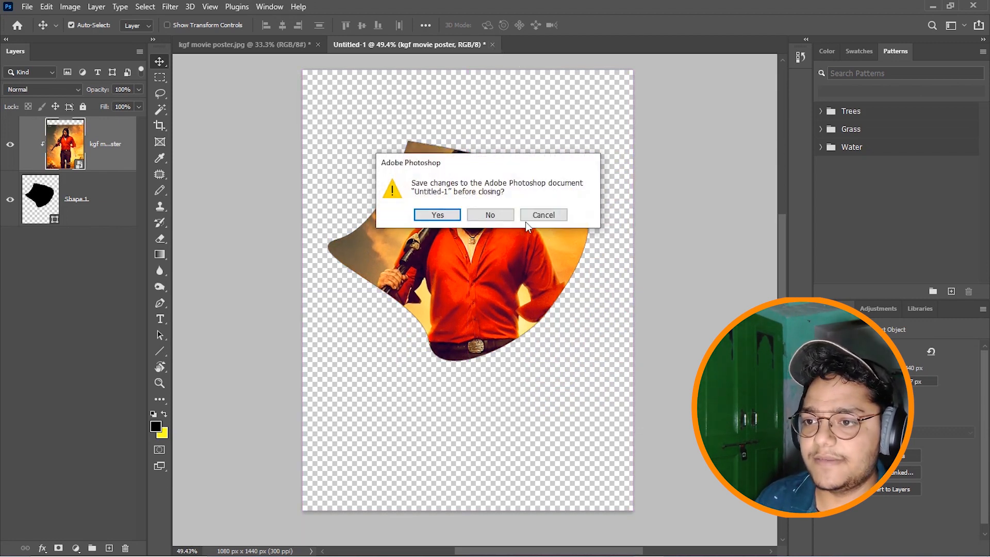
click(480, 215)
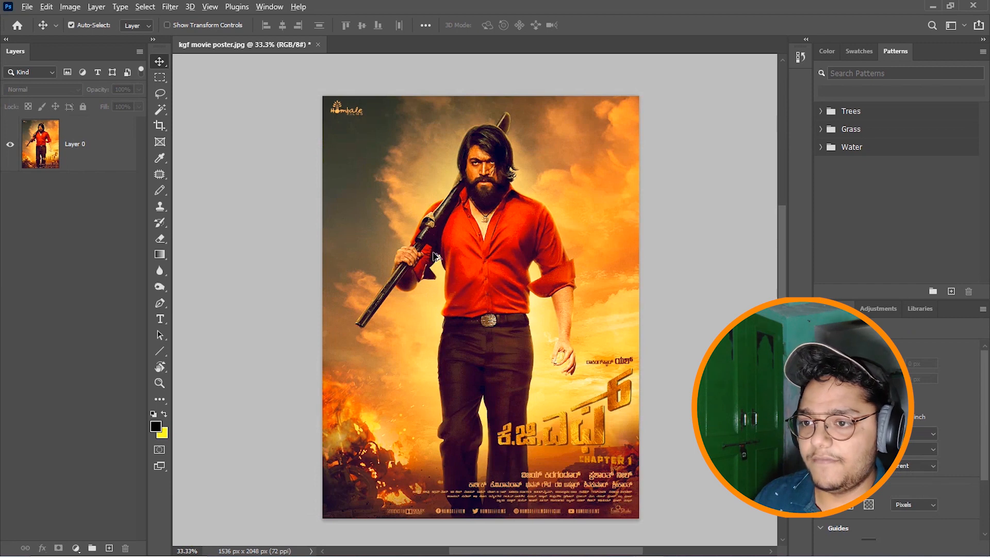
Step: Make a Lasso selection on Layer 0 around the large golden movie title and the small text line above it
drag(512, 226, 482, 211)
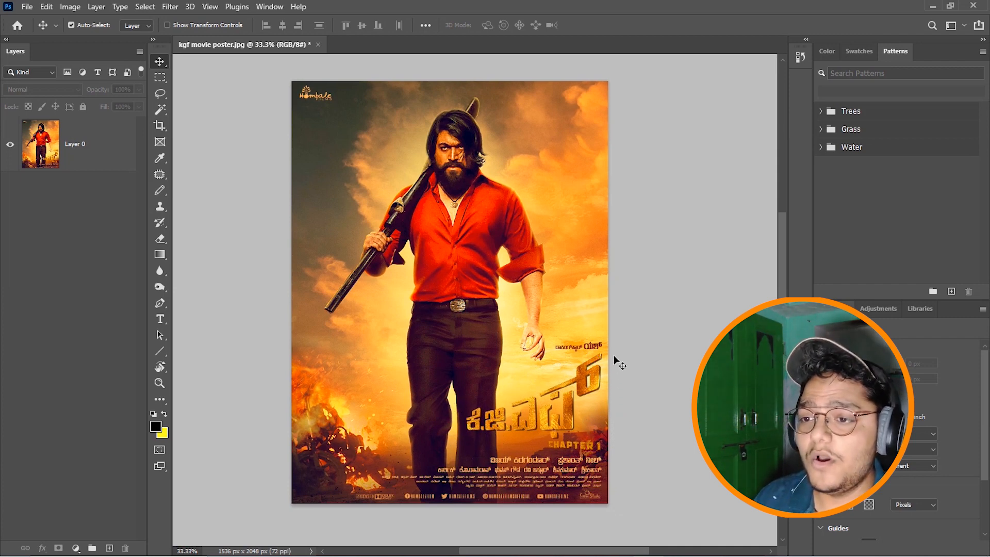
click(120, 168)
click(160, 93)
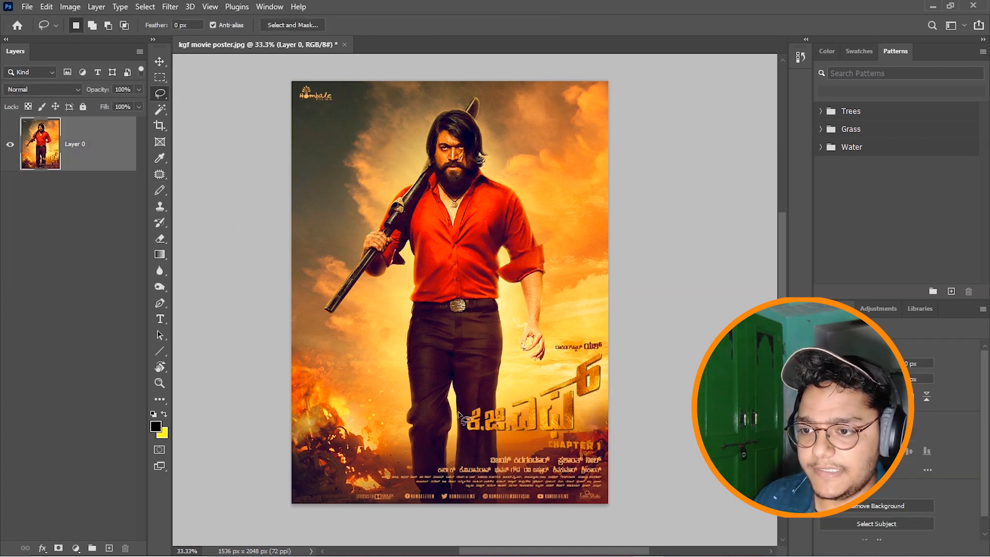
mouse_move(458, 414)
mouse_down()
mouse_move(576, 372)
mouse_move(575, 357)
mouse_move(550, 343)
mouse_move(562, 332)
mouse_move(607, 336)
mouse_move(613, 384)
mouse_move(577, 438)
mouse_move(459, 443)
mouse_move(458, 415)
mouse_up()
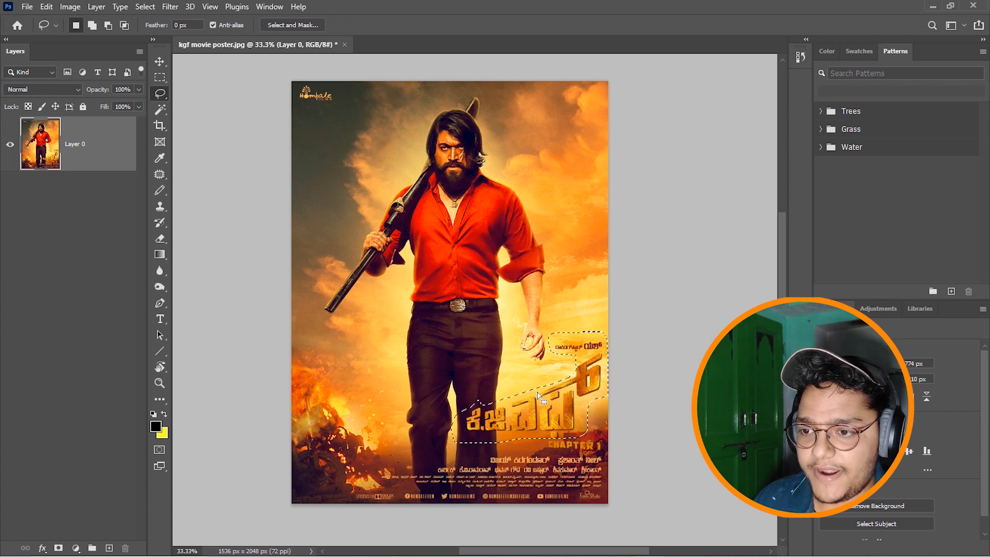
Step: Remove the selected title text by filling the selection with Content-Aware contents
right_click(553, 390)
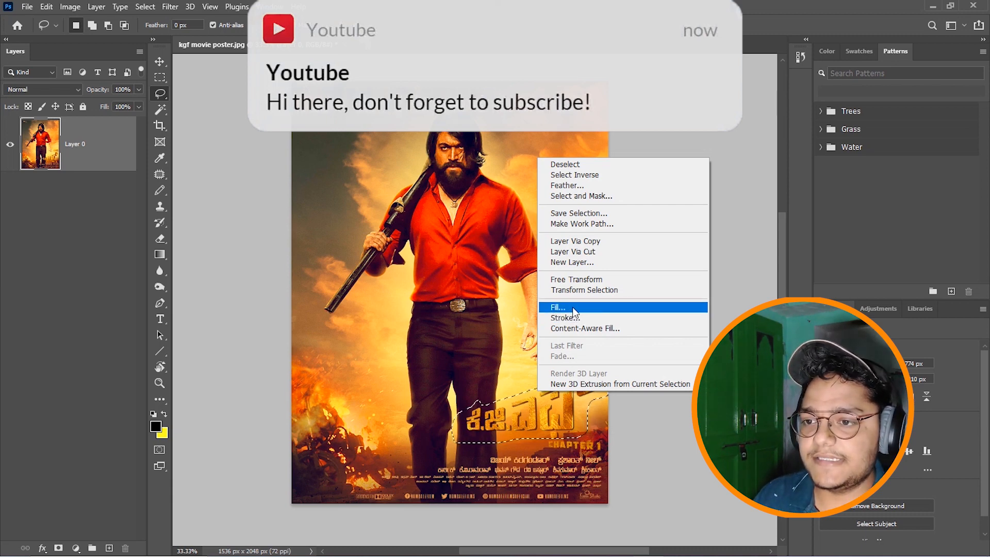
click(568, 305)
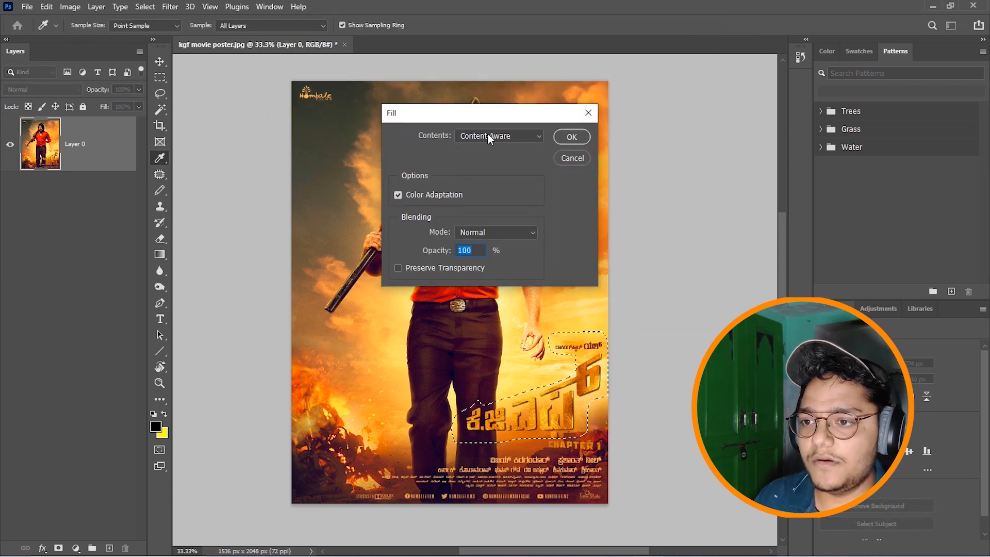
click(495, 135)
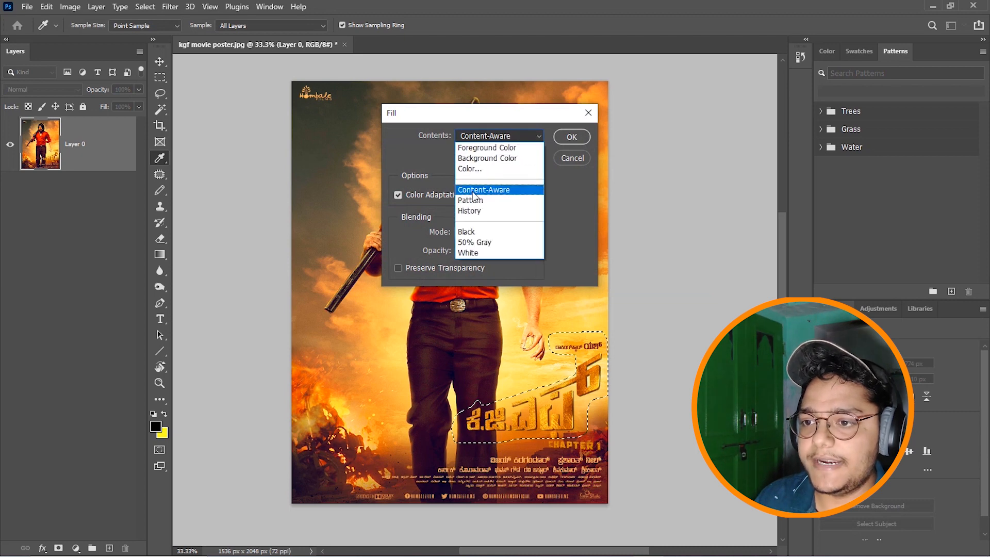
click(498, 189)
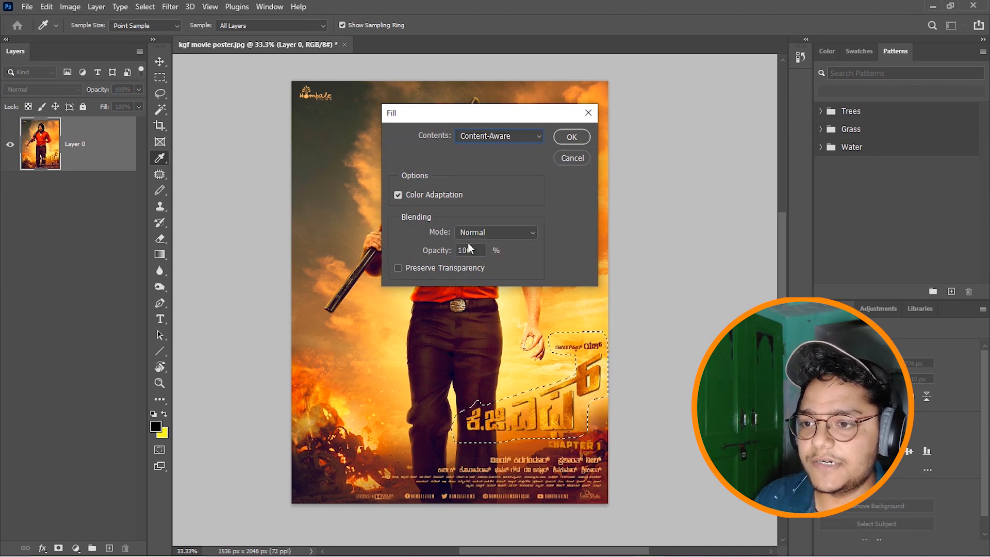
click(568, 140)
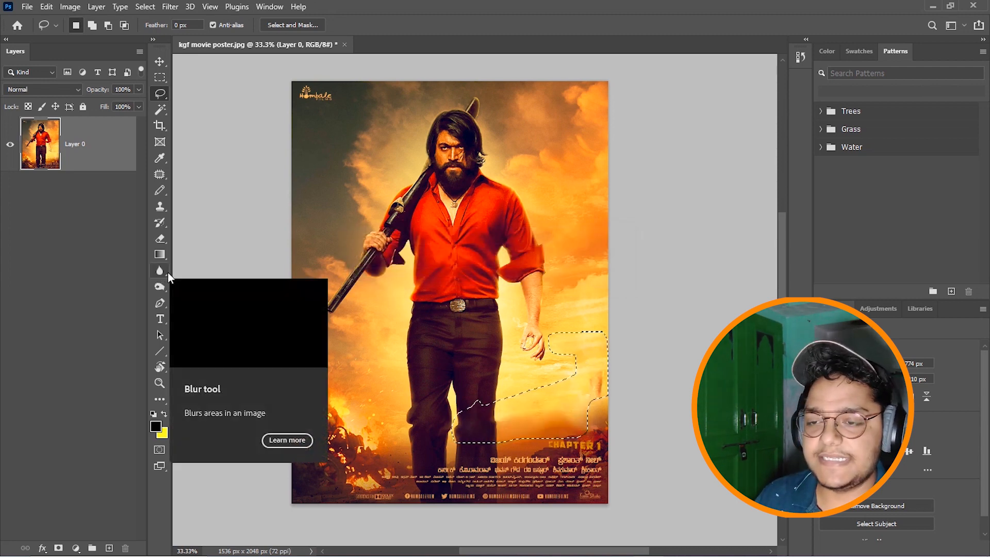
Step: Deselect the filled area, restore the selection once, and deselect it again
key(ctrl+d)
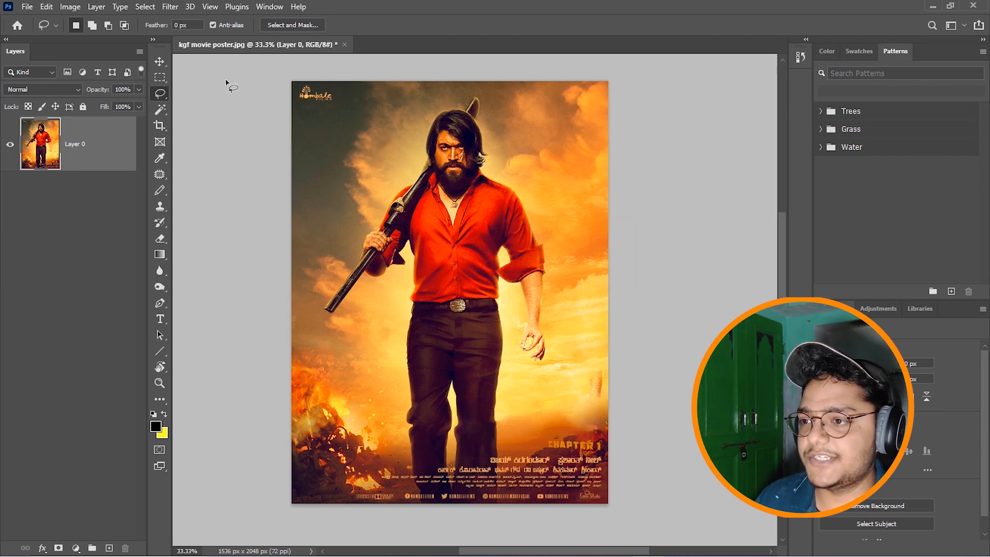
click(159, 61)
key(ctrl+shift+d)
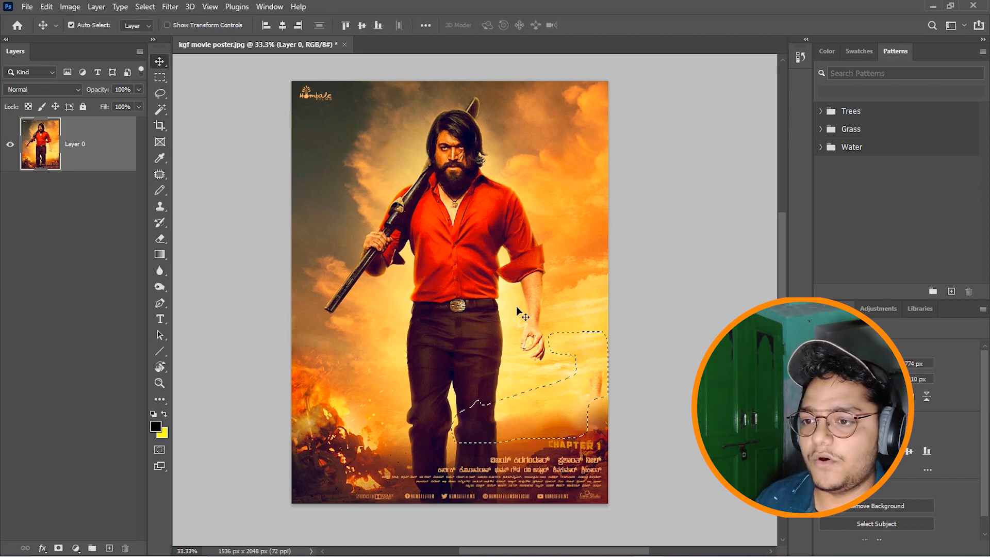
click(143, 6)
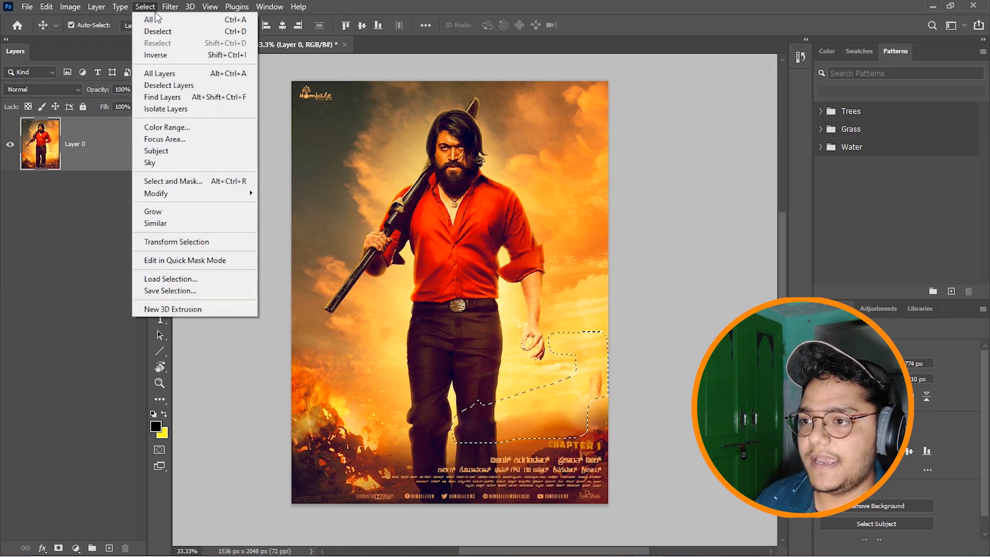
click(157, 31)
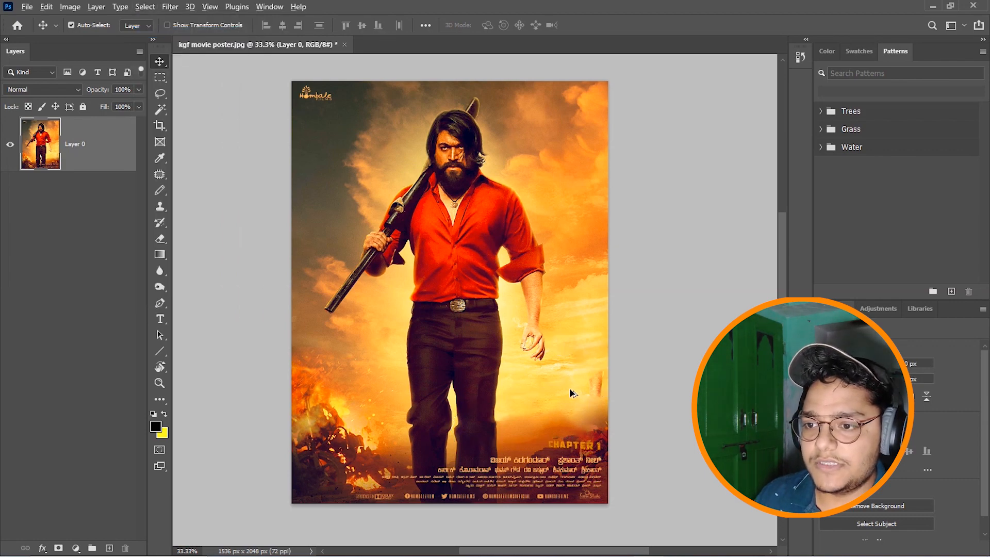
scroll(546, 388, up, 3)
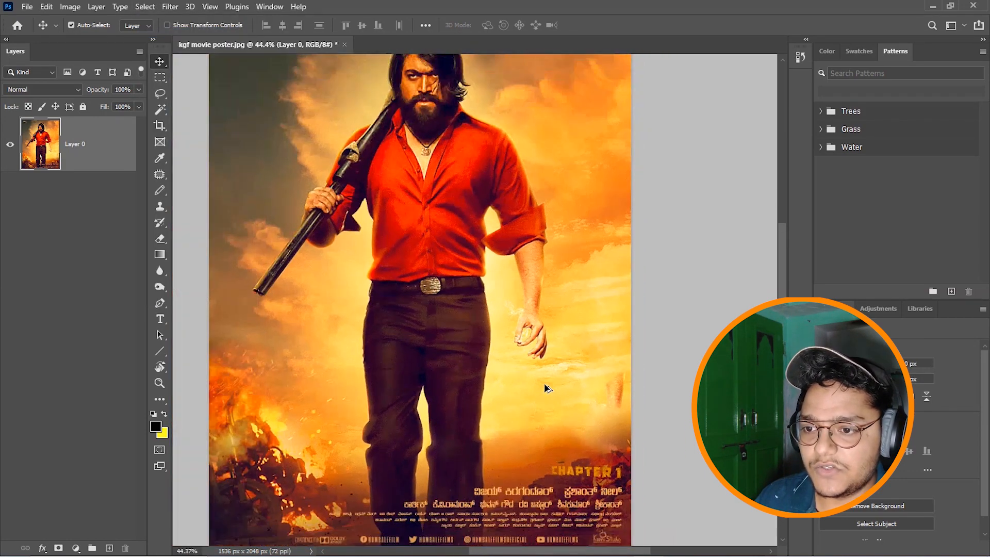
scroll(545, 385, down, 1)
scroll(530, 367, down, 1)
key(ctrl)
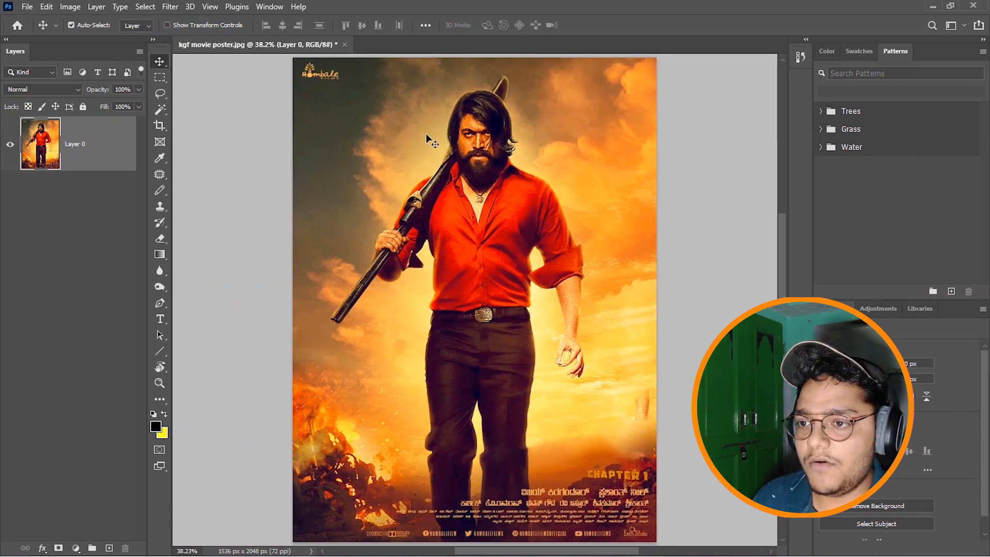
scroll(513, 157, down, 1)
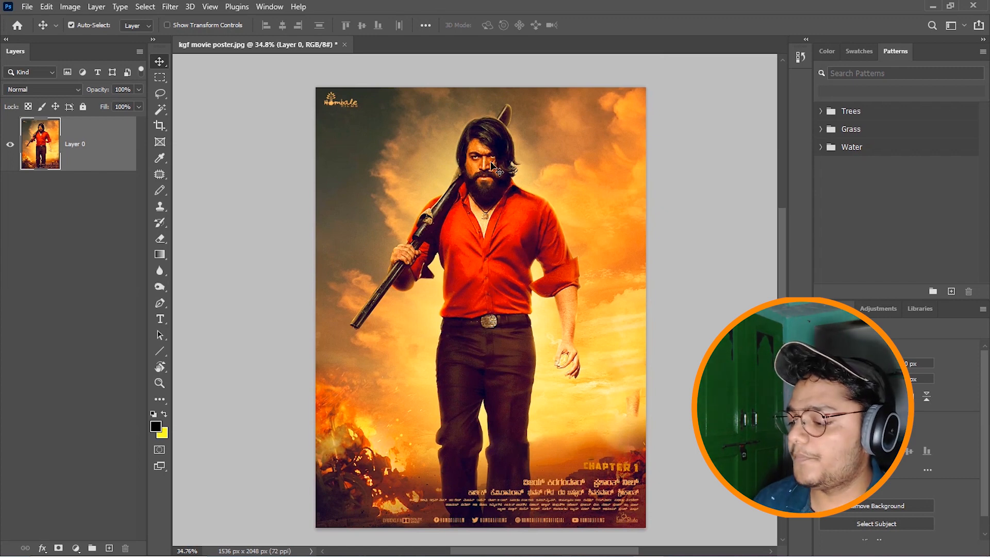
Step: Duplicate Layer 0 and add the text "kgf" in Champion Gothic Bantamweight on a new layer above the copy
key(ctrl+j)
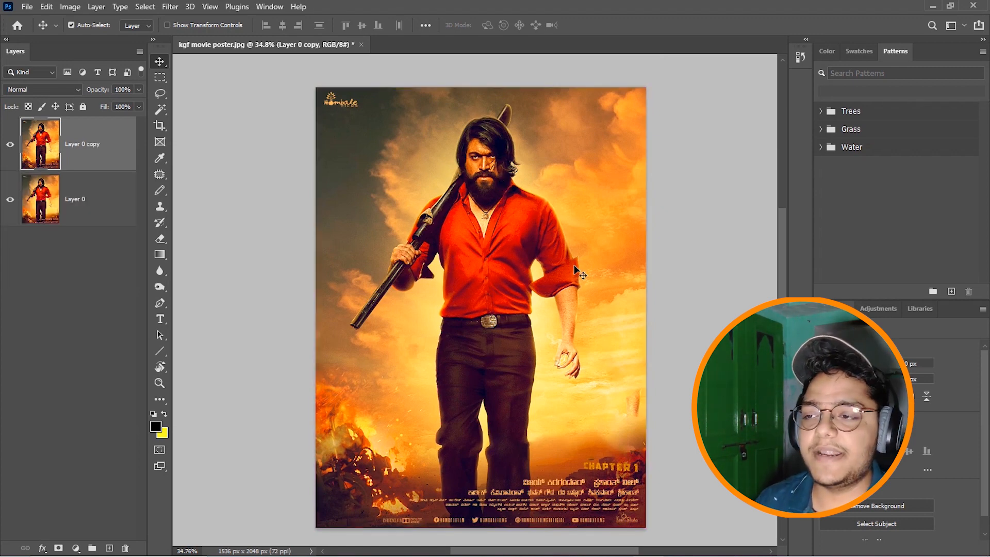
click(85, 268)
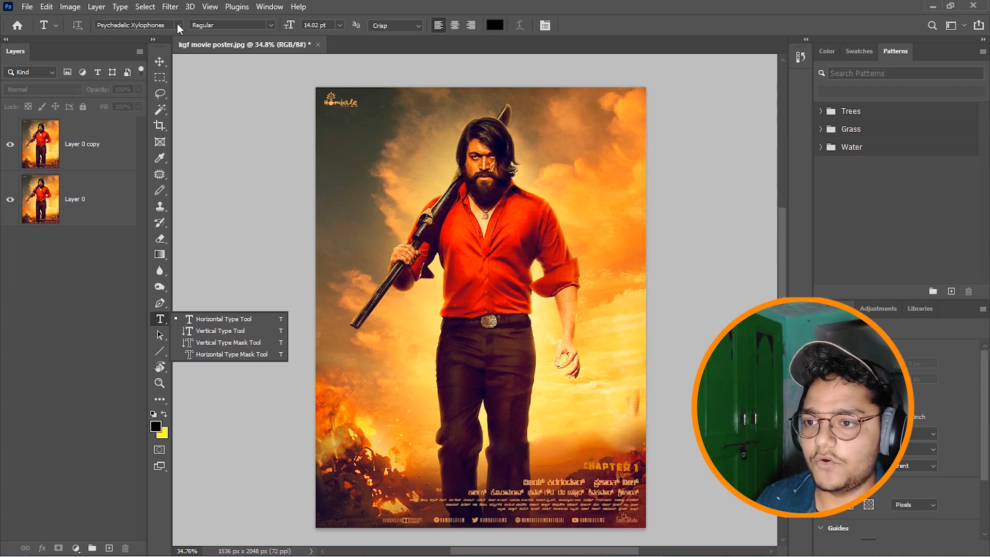
click(382, 350)
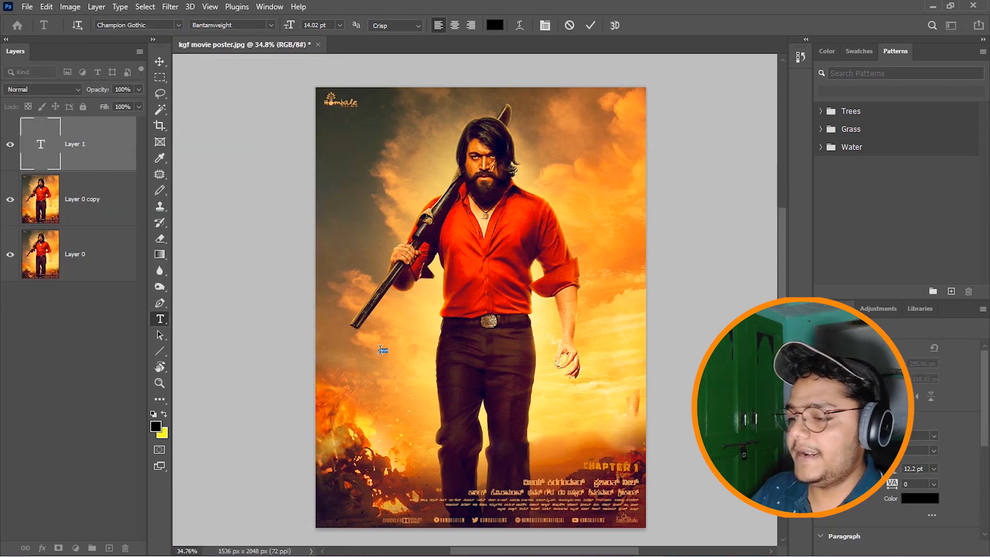
click(591, 25)
key(v)
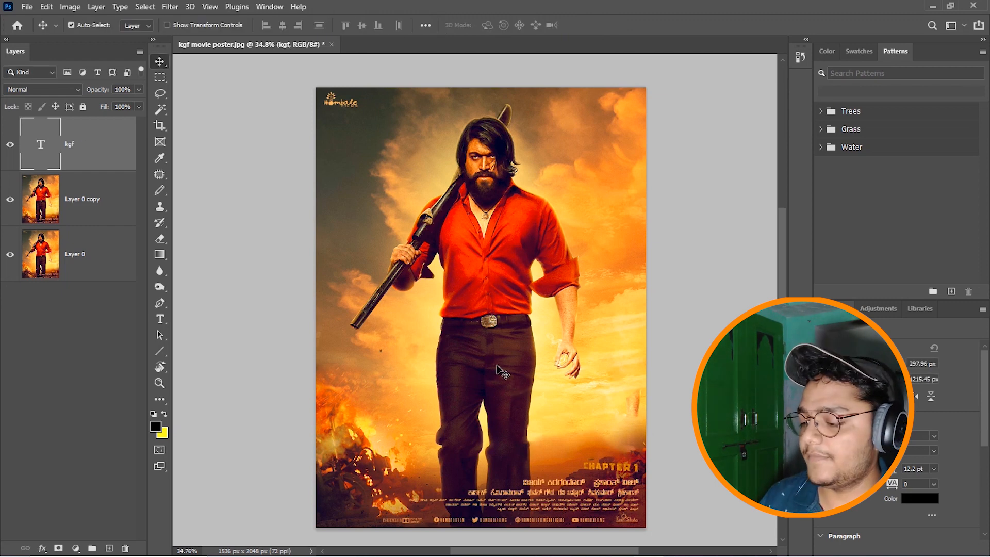
Step: Enlarge the "kgf" text with Free Transform until it spans the man's face to his thighs, and reposition it over his body
key(ctrl+t)
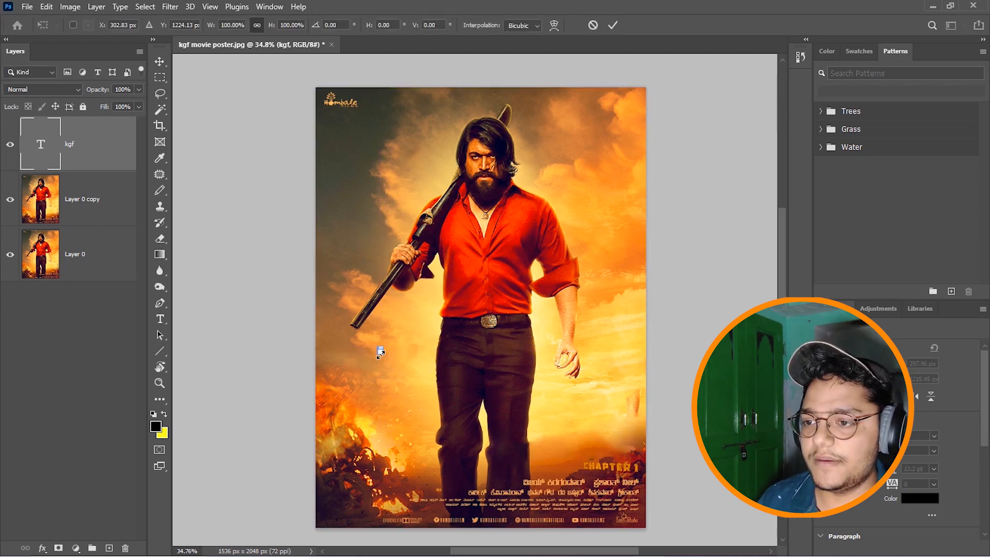
drag(380, 353, 527, 317)
drag(516, 319, 502, 276)
click(612, 25)
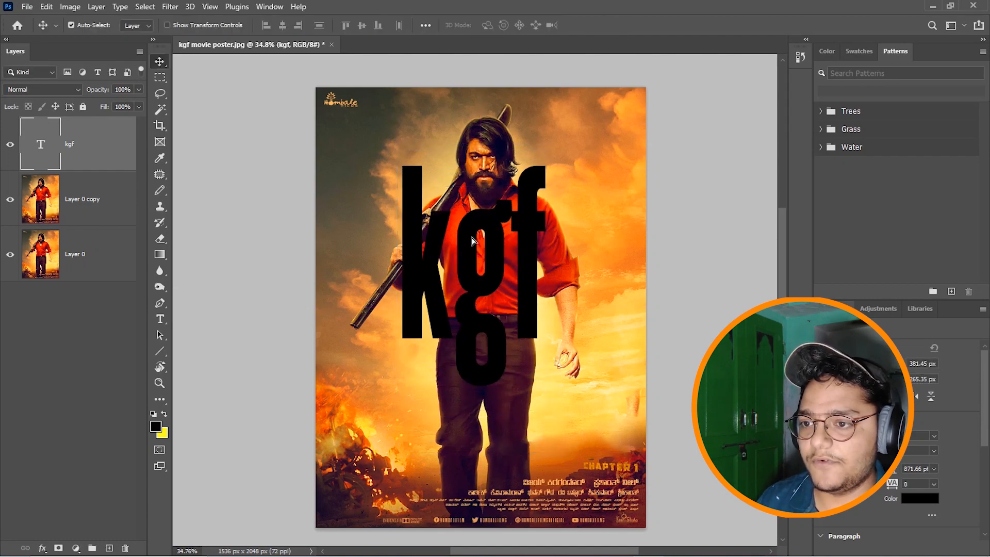
drag(473, 241, 480, 265)
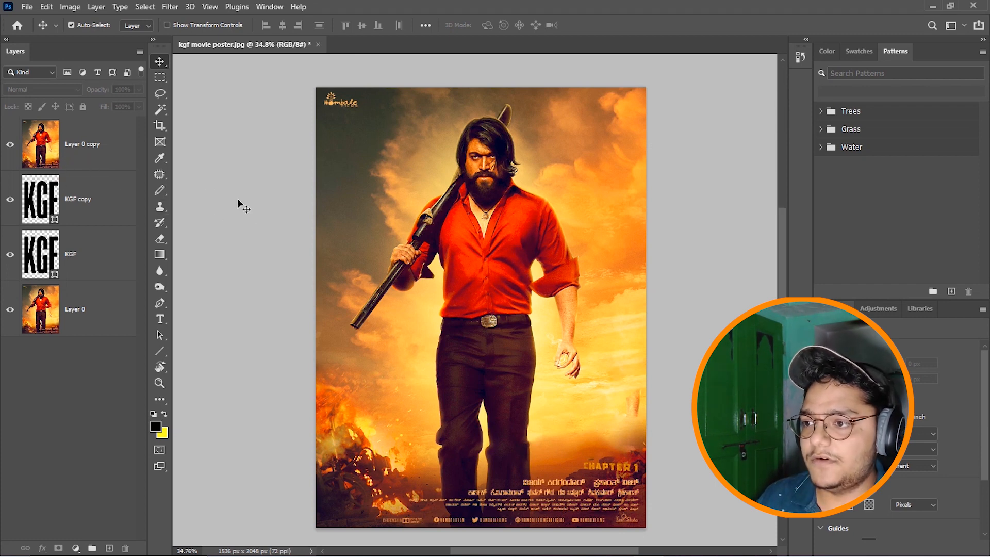
Step: Hide Layer 0 and mask Layer 0 copy to the KGF letters, using the outline of KGF copy as the selection
click(9, 309)
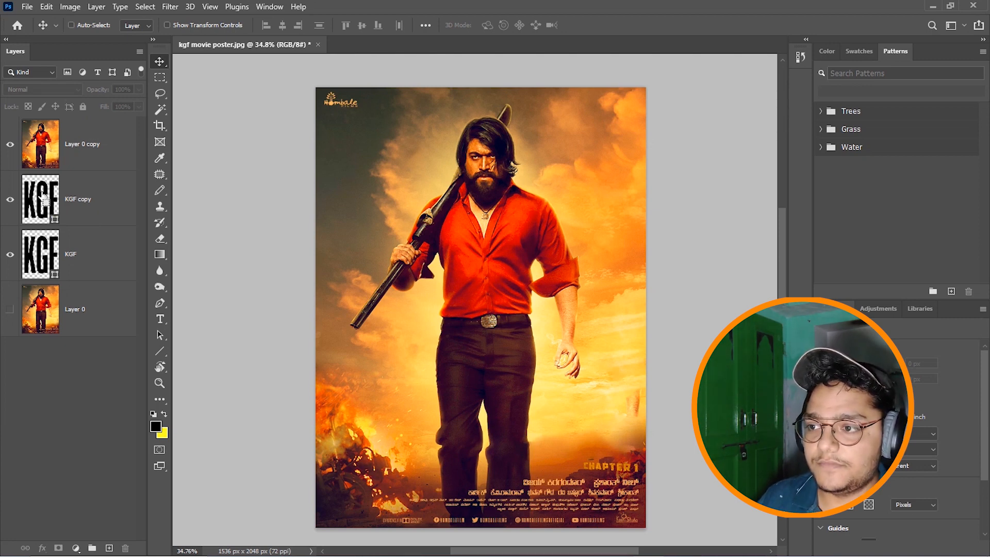
ctrl+click(47, 202)
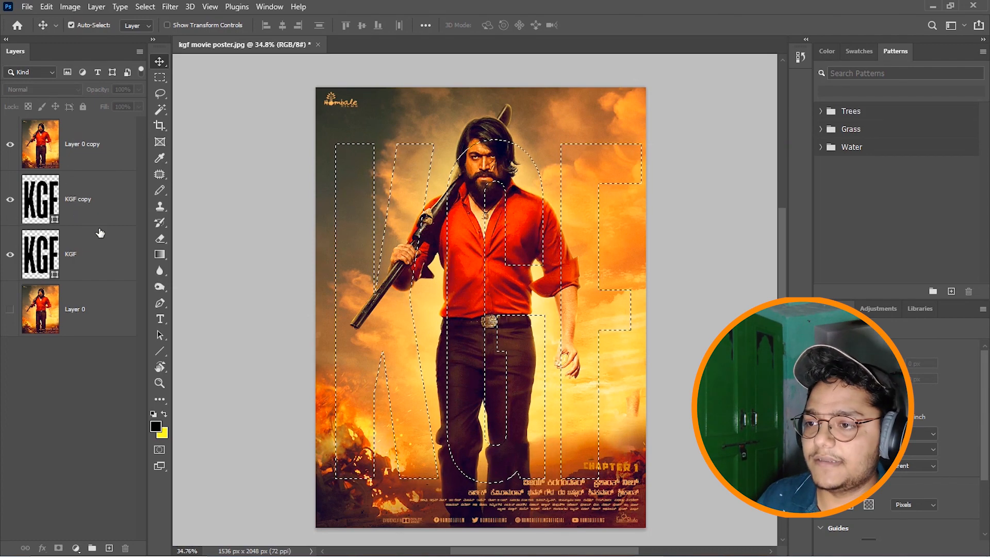
click(96, 157)
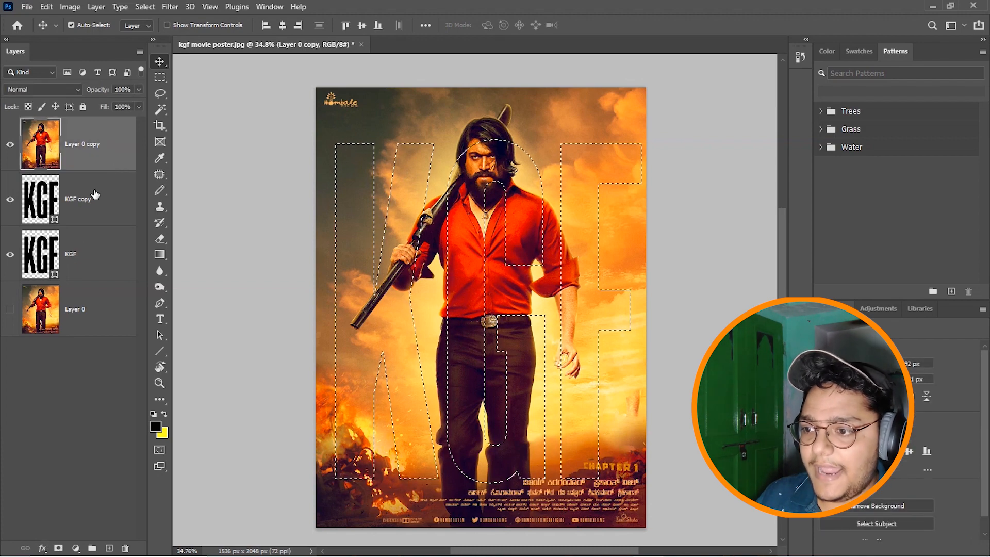
click(59, 548)
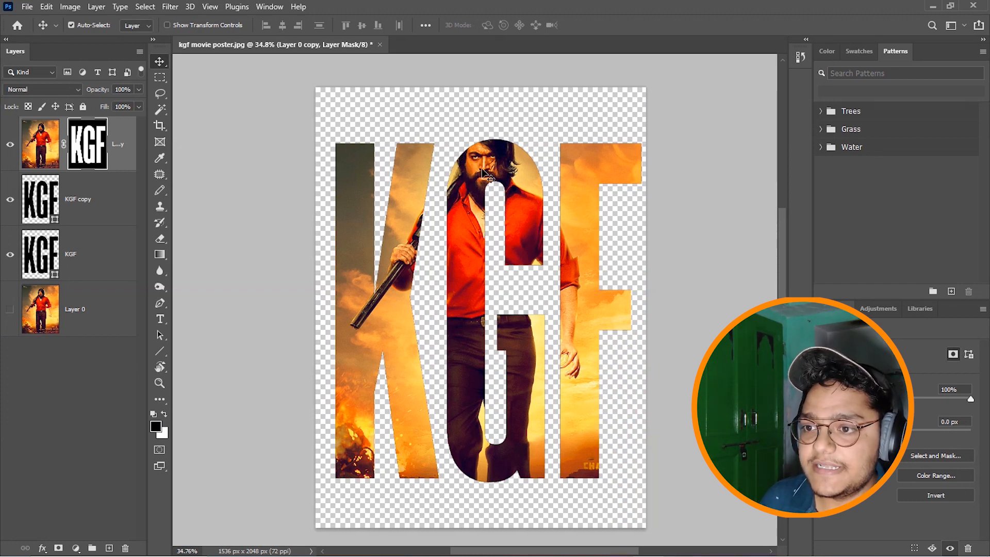
Step: Try moving the masked Layer 0 copy slightly downward, and undo the move
drag(483, 169, 484, 180)
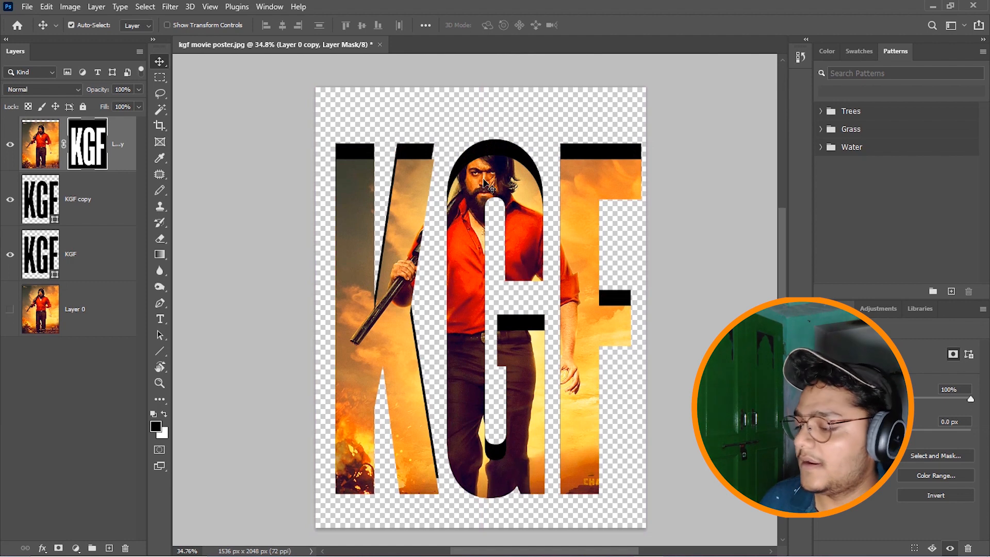
key(ctrl+z)
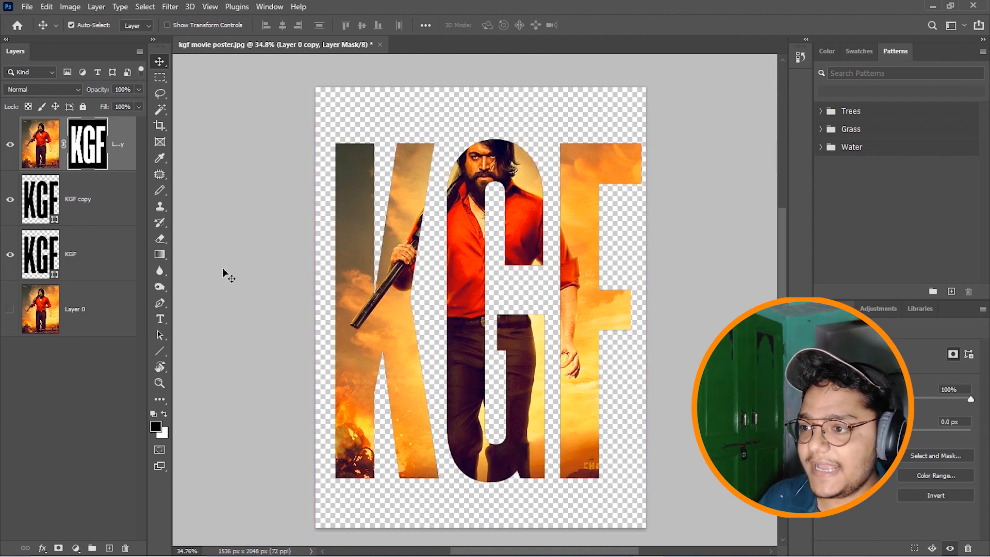
Step: Show Layer 0 again and shift the masked Layer 0 copy slightly to the left over the poster
click(9, 309)
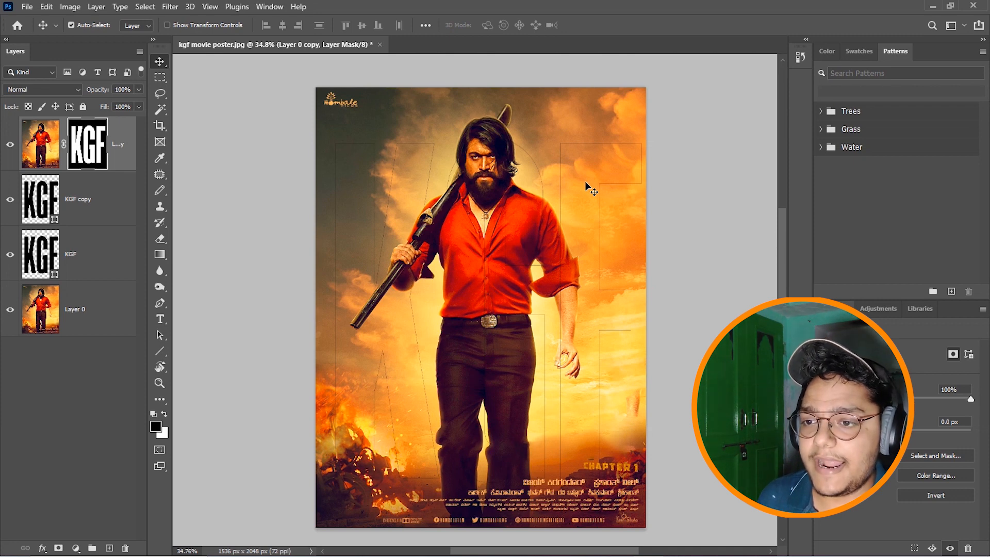
drag(585, 181, 579, 187)
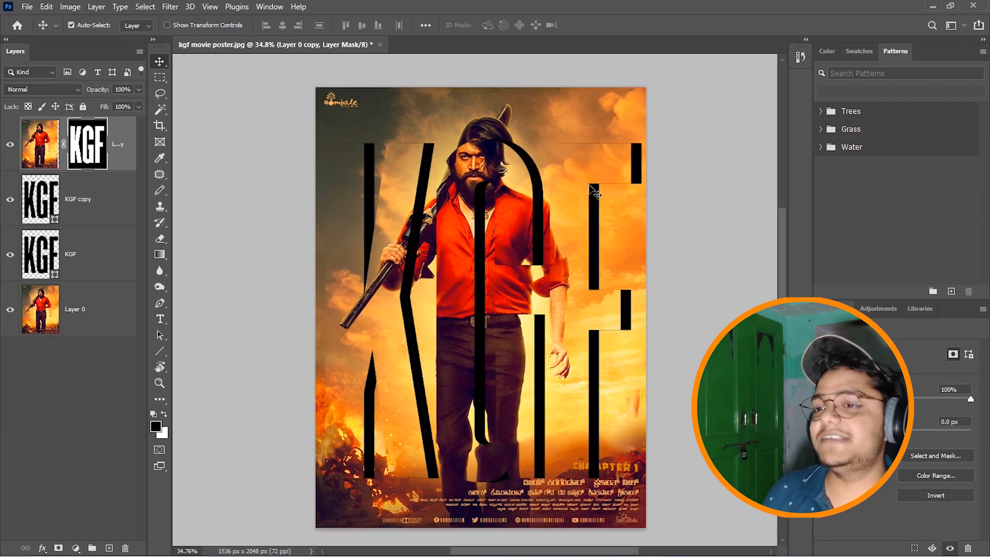